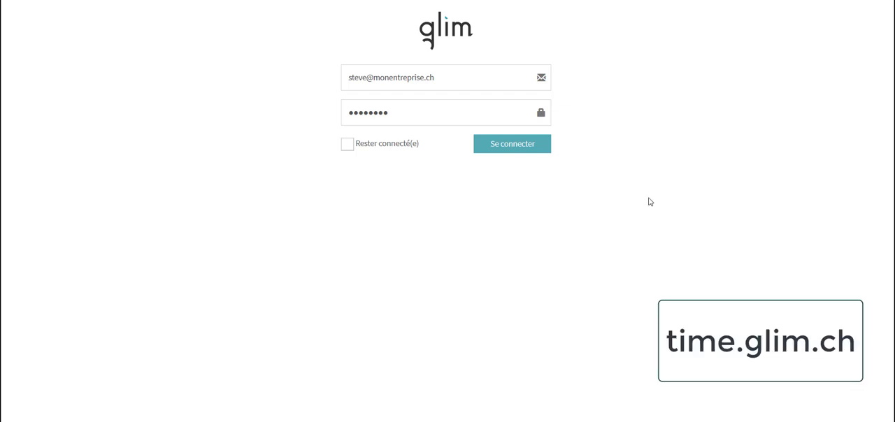
# Step: Sign in with the e-mail and password already filled in on the login form
pyautogui.click(507, 77)
pyautogui.click(509, 105)
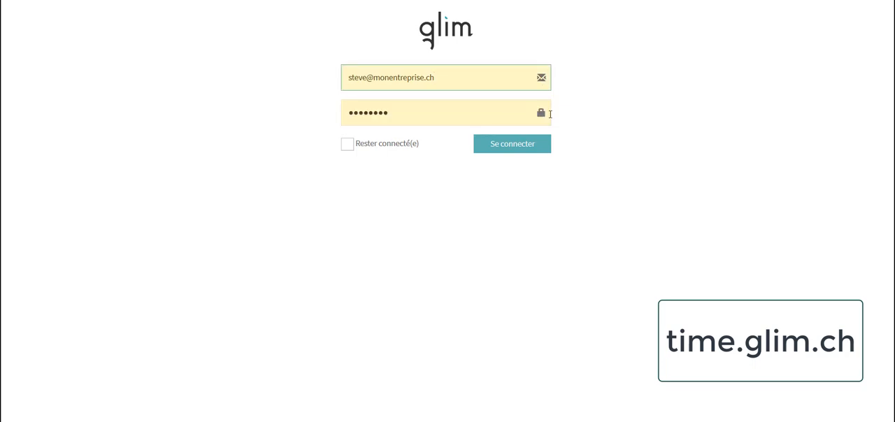
pyautogui.click(508, 146)
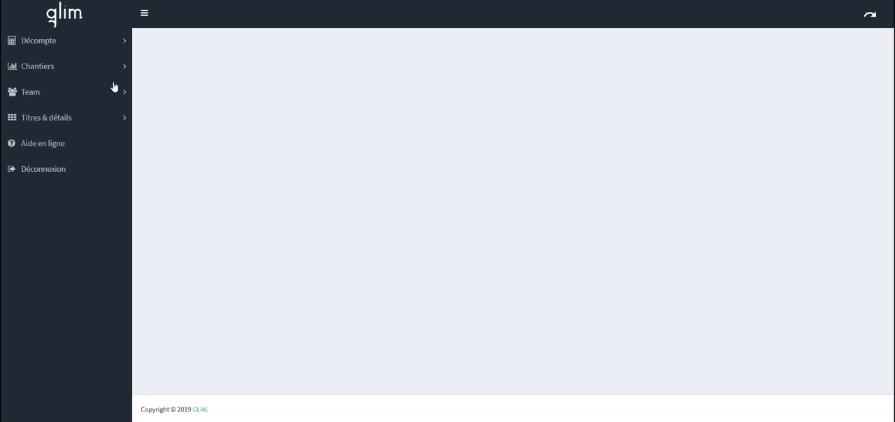
# Step: Start a new chantier from the Chantiers list and give it the code 1667
pyautogui.click(47, 67)
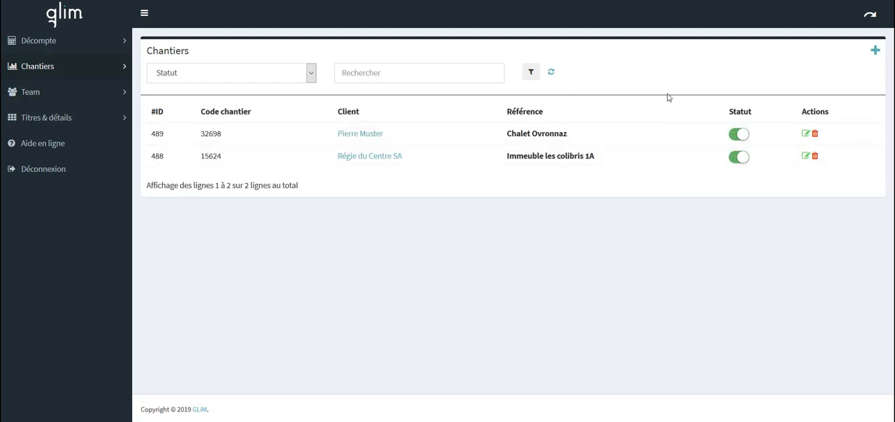
pyautogui.click(876, 53)
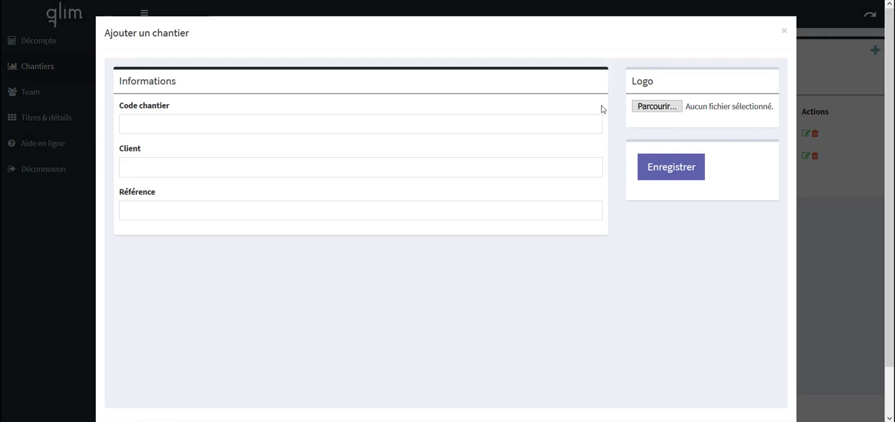
pyautogui.click(266, 121)
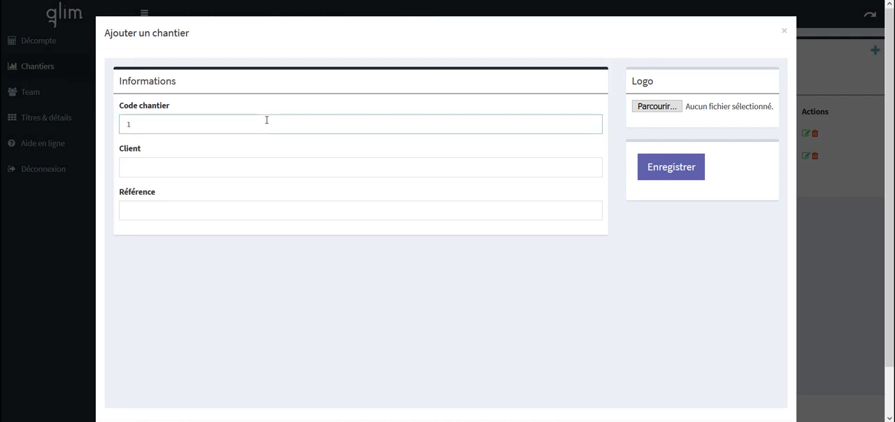
pyautogui.write('166')
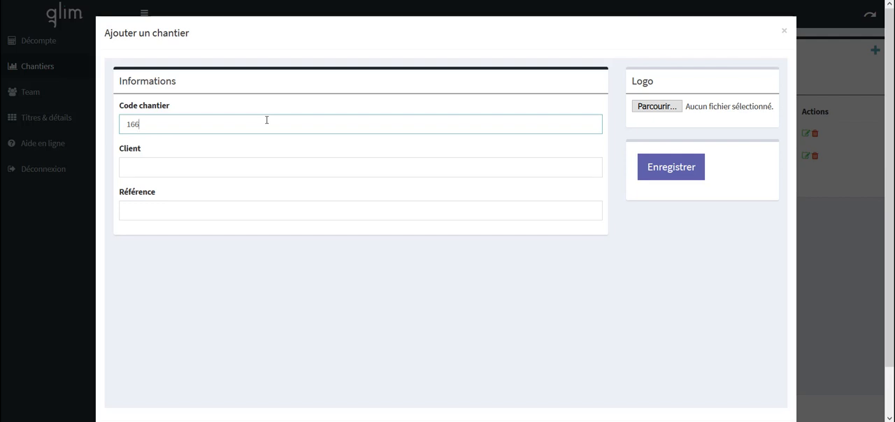
pyautogui.write('7')
pyautogui.press('Tab')
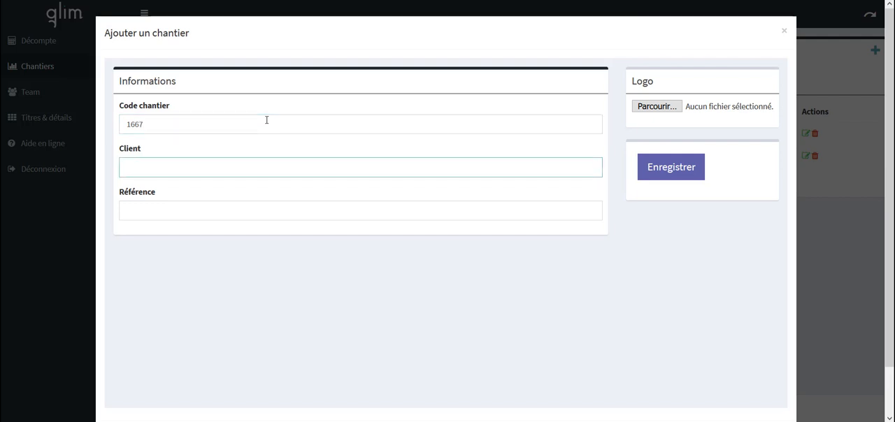
# Step: Set the new chantier's client to Régie Couronne and its reference to PPE Jaquet 63
pyautogui.write('Régie Couronne')
pyautogui.press('Tab')
pyautogui.write('PPE')
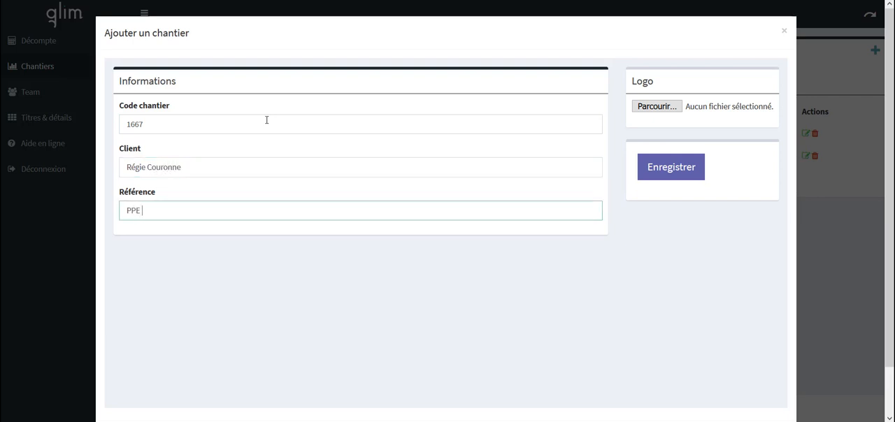
pyautogui.write(' Jaquet 63')
# Step: Save the new chantier, close its form and refresh the Chantiers list
pyautogui.click(663, 178)
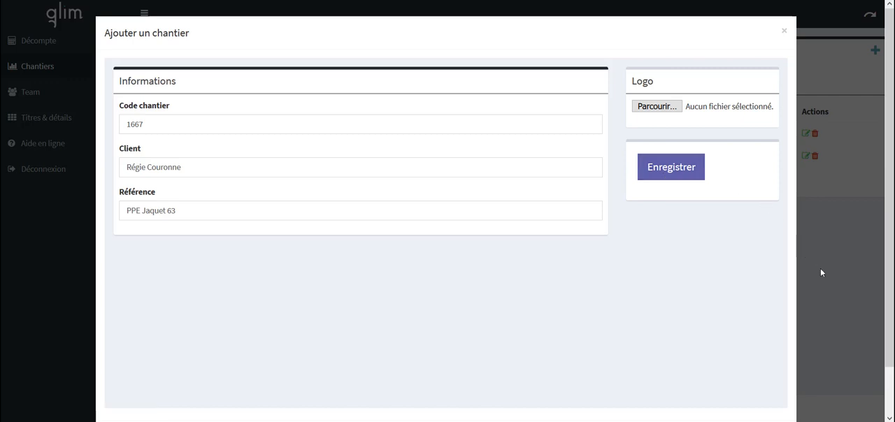
pyautogui.click(821, 272)
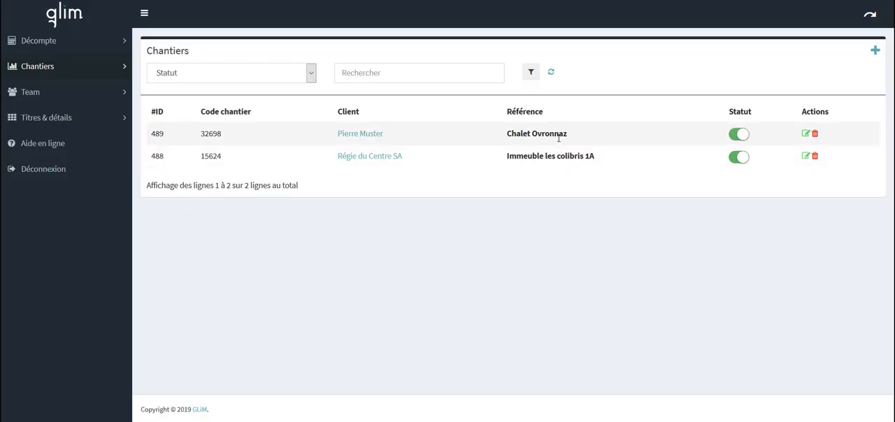
pyautogui.click(550, 73)
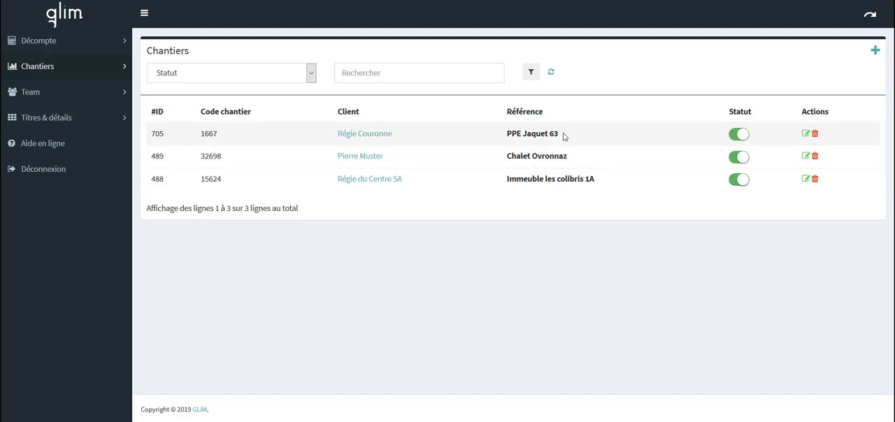
# Step: Switch the PPE Jaquet 63 chantier's status off and back on, and select that chantier in the time-entry form
pyautogui.click(741, 138)
pyautogui.click(741, 137)
pyautogui.click(869, 17)
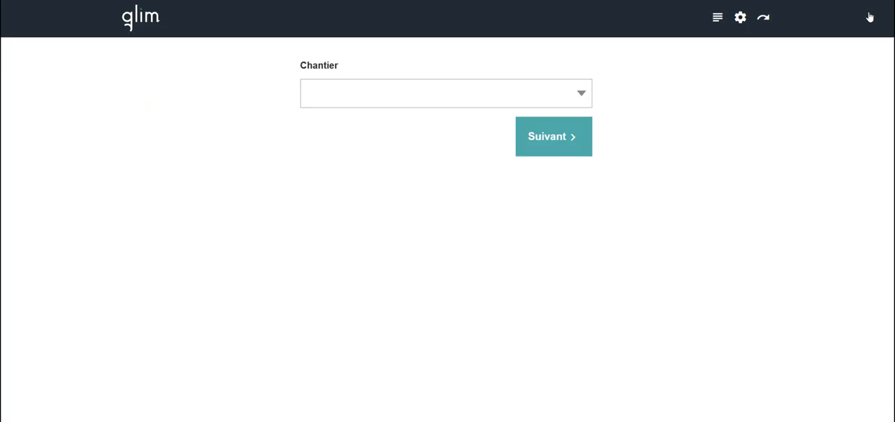
pyautogui.click(552, 94)
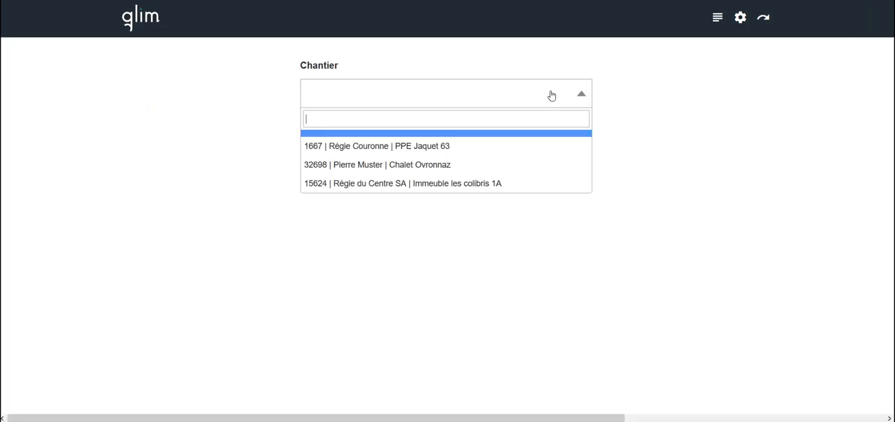
pyautogui.click(416, 147)
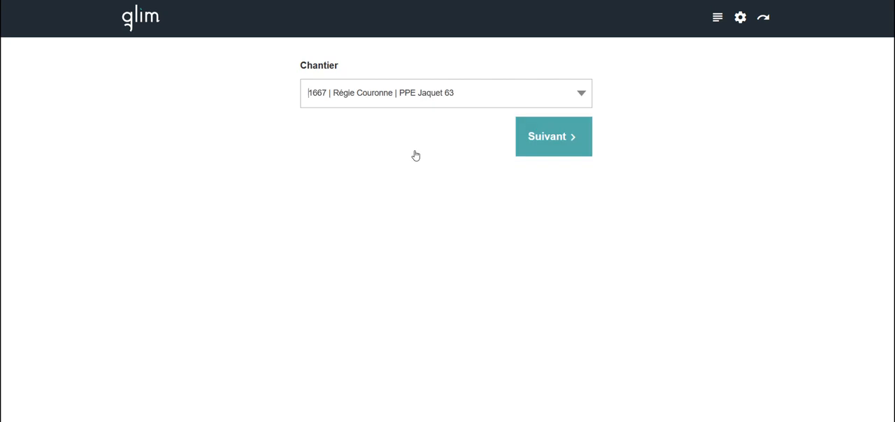
# Step: Return to the Chantiers list in the dashboard and deactivate the PPE Jaquet 63 chantier
pyautogui.click(761, 19)
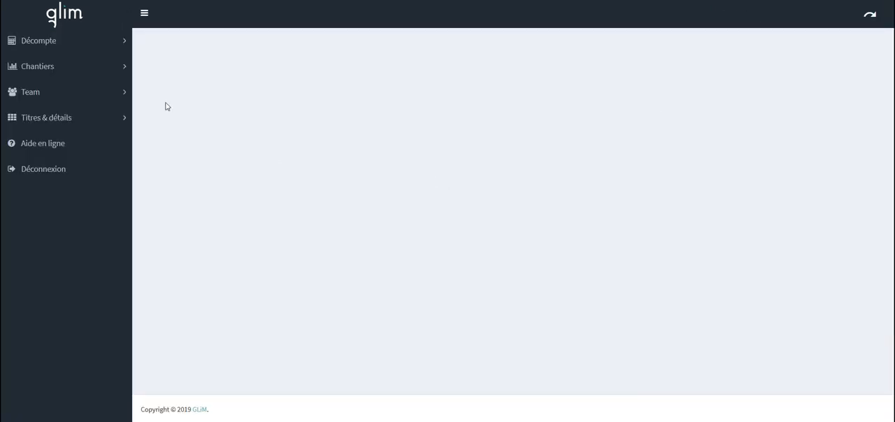
pyautogui.click(73, 72)
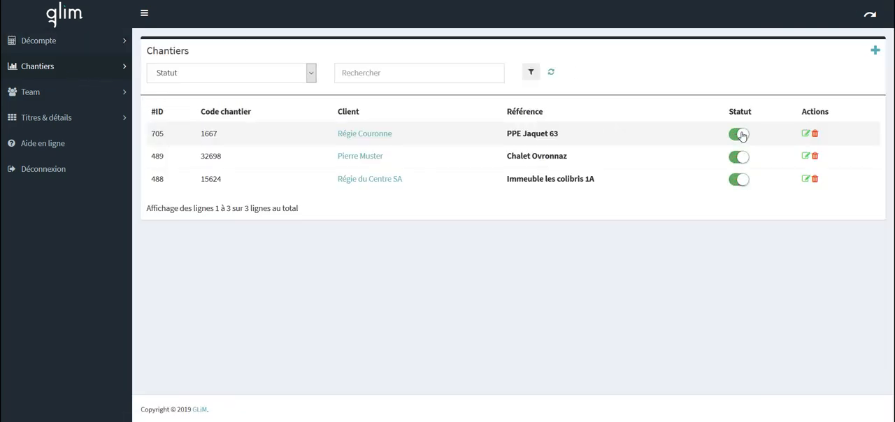
pyautogui.click(740, 135)
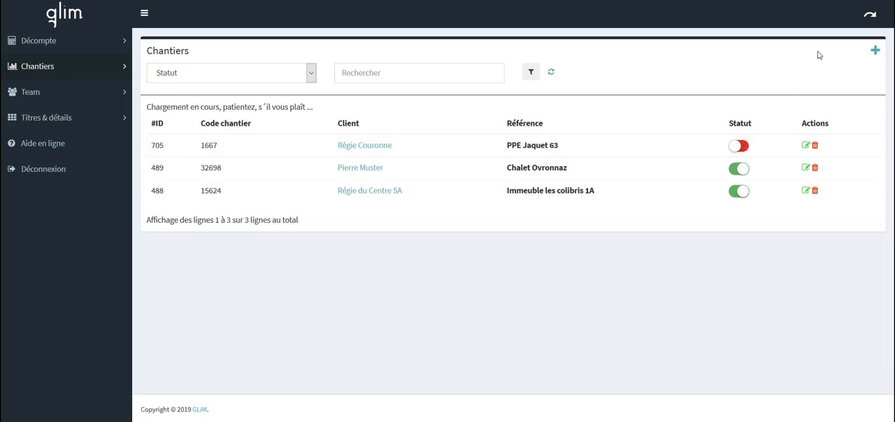
# Step: Check which chantiers the time-entry form offers and return to the dashboard
pyautogui.click(871, 21)
pyautogui.click(559, 98)
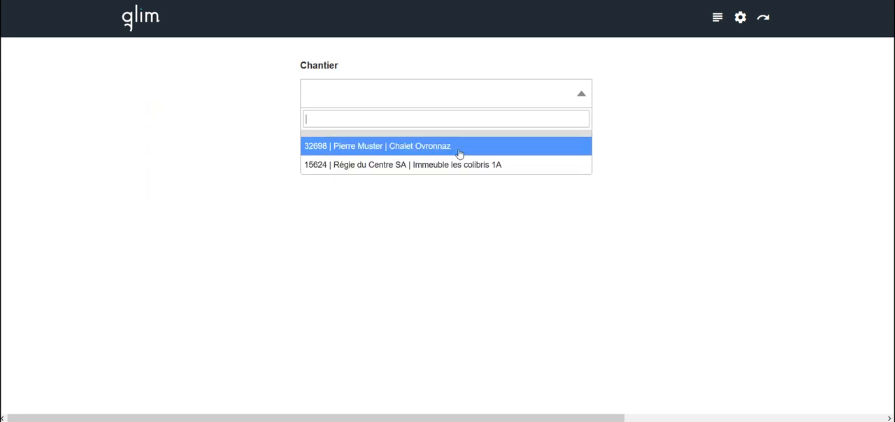
pyautogui.click(763, 21)
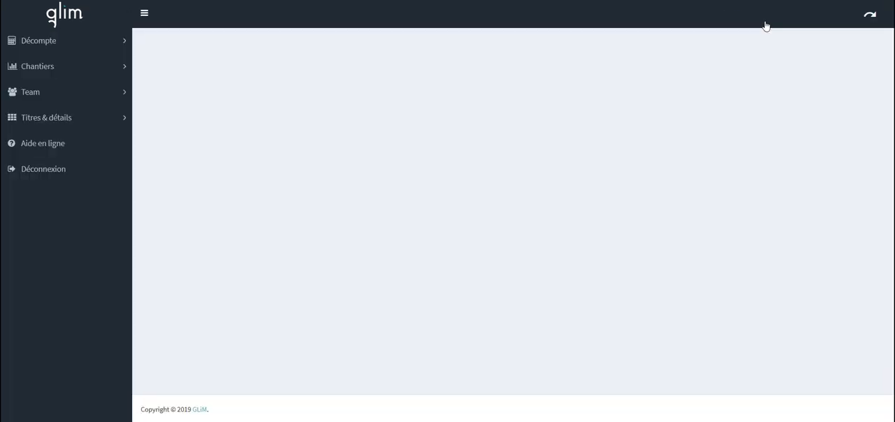
# Step: Filter the Chantiers list by status Désactivés and Activés in turn, and remove the status filter again
pyautogui.click(54, 71)
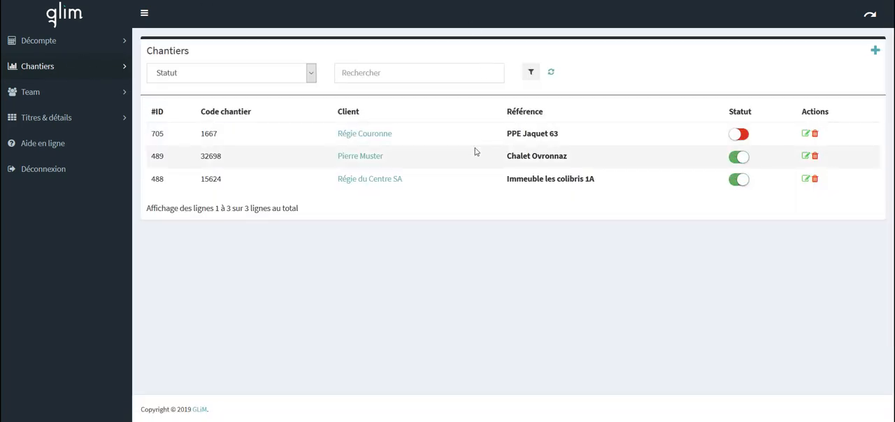
pyautogui.click(309, 74)
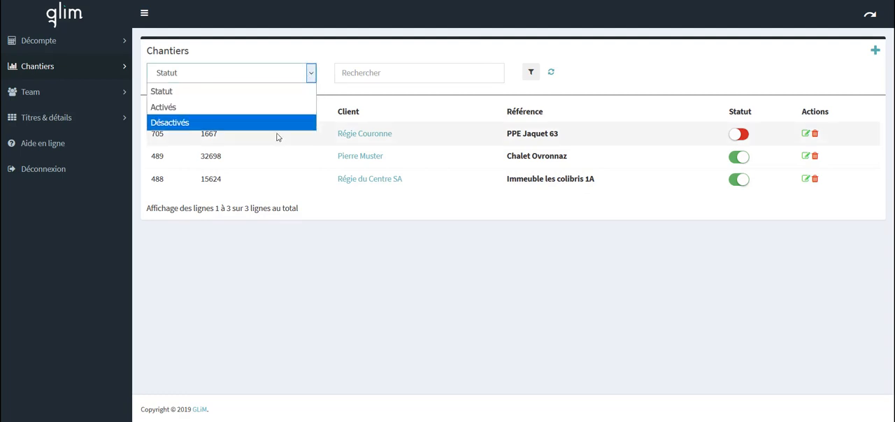
pyautogui.click(257, 122)
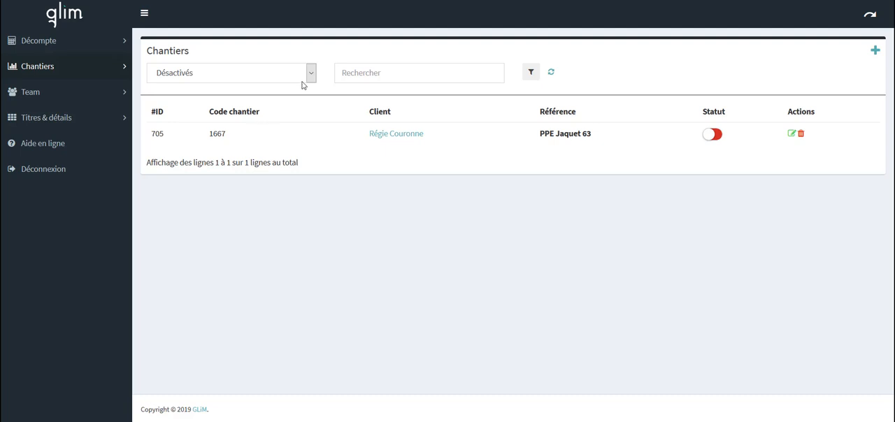
pyautogui.click(310, 73)
pyautogui.click(250, 107)
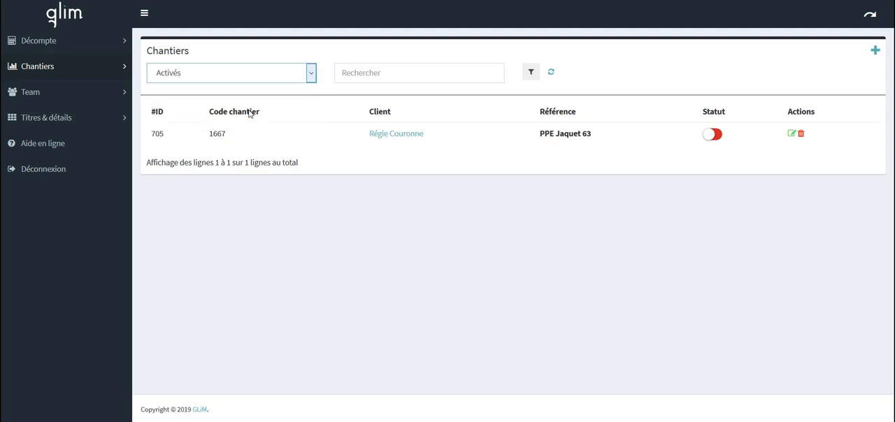
pyautogui.click(310, 73)
pyautogui.click(284, 91)
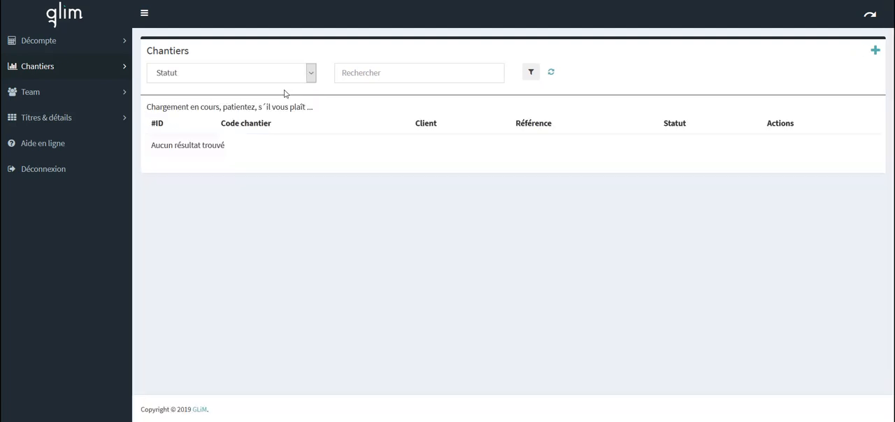
# Step: Search the Chantiers list for "centre"
pyautogui.click(365, 70)
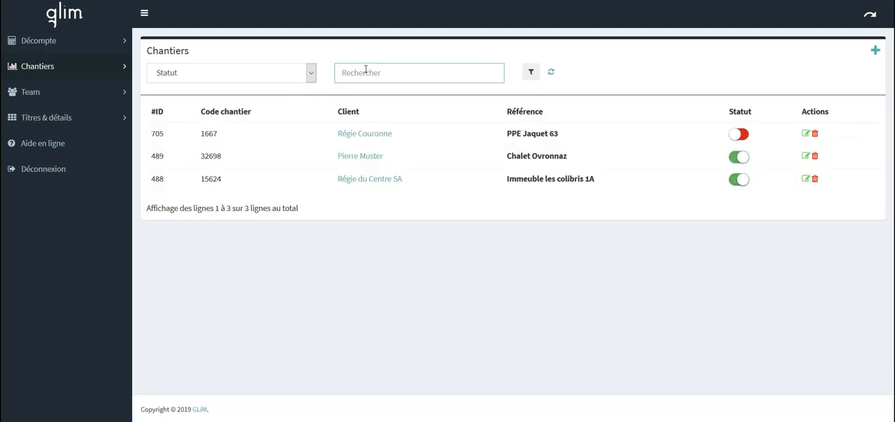
pyautogui.write('centre')
pyautogui.press('Return')
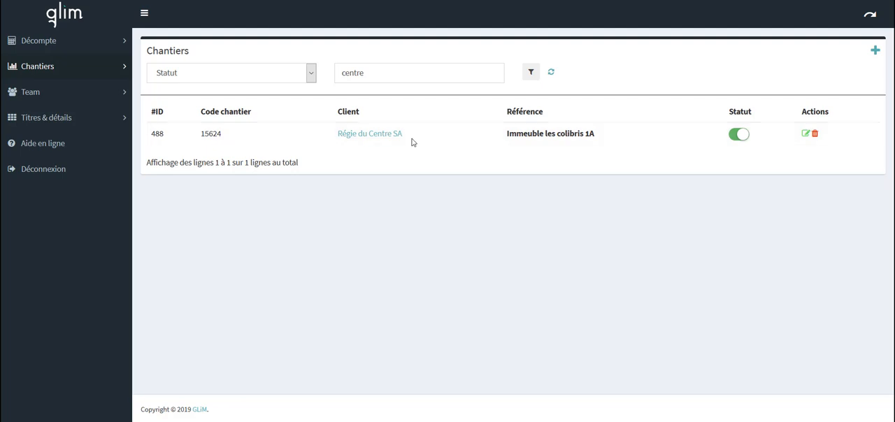
# Step: Review the time entries and total team time of the Régie du Centre SA chantier, and close its detail view
pyautogui.click(377, 137)
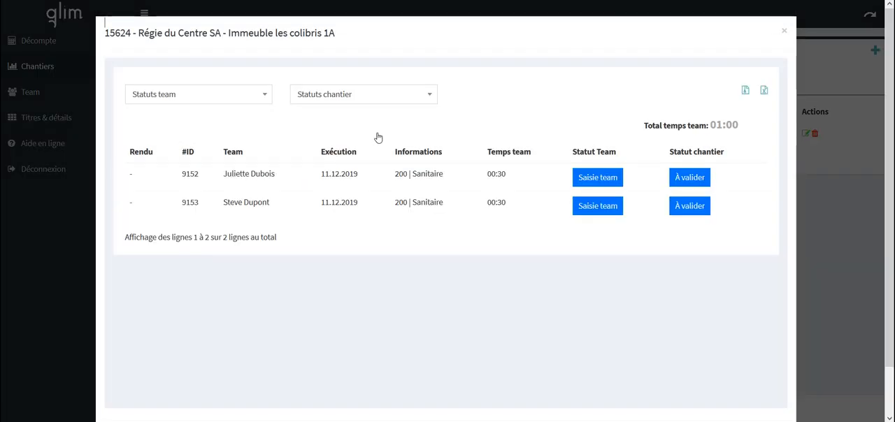
pyautogui.moveTo(644, 126); pyautogui.dragTo(744, 120)
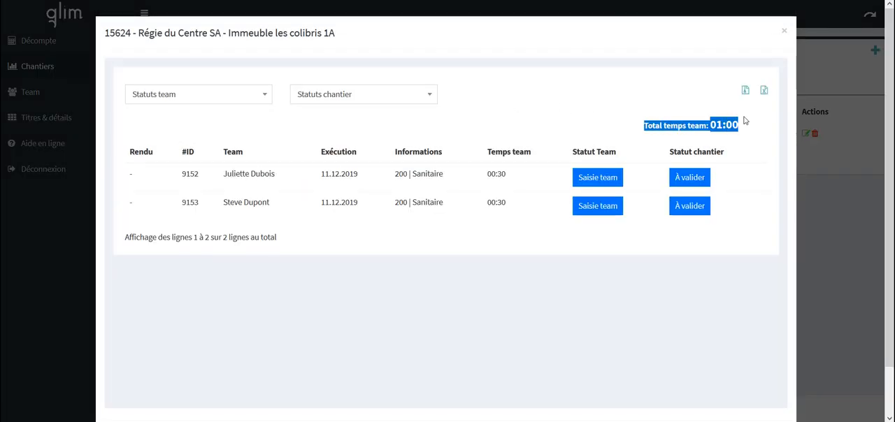
pyautogui.click(748, 118)
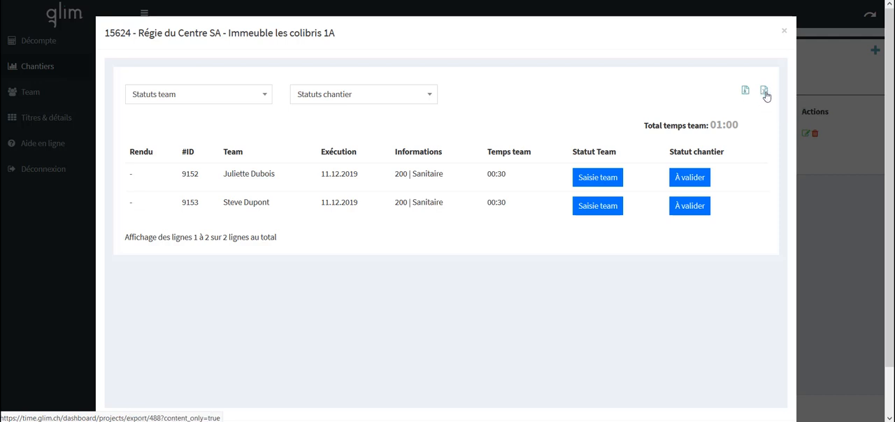
pyautogui.click(784, 31)
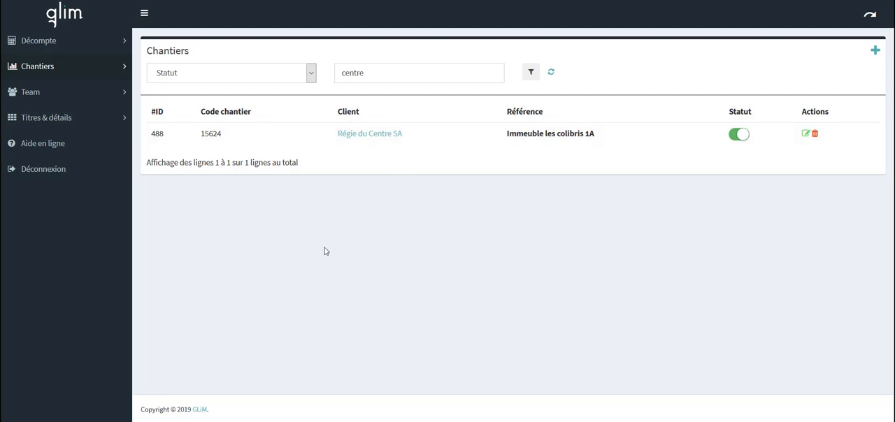
# Step: Filter the Décompte by chantiers 1667 PPE Jaquet 63 and 15624 Immeuble les colibris 1A, and by the team member of entry 9153
pyautogui.click(51, 43)
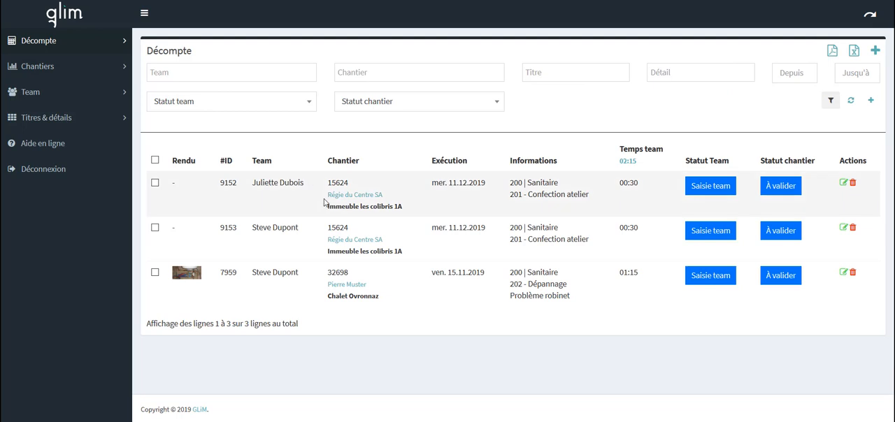
pyautogui.moveTo(378, 199); pyautogui.dragTo(391, 199)
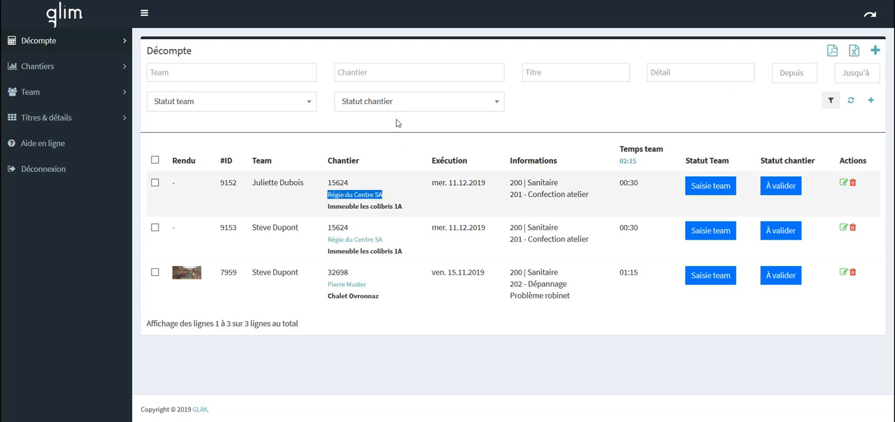
pyautogui.click(385, 72)
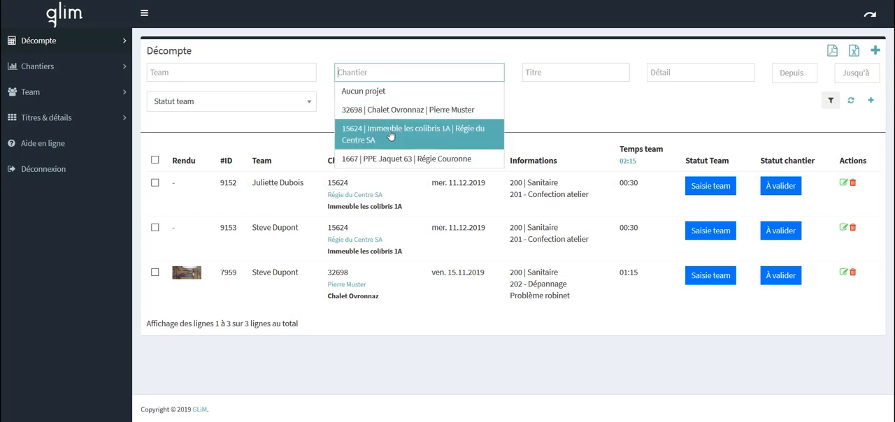
pyautogui.click(404, 159)
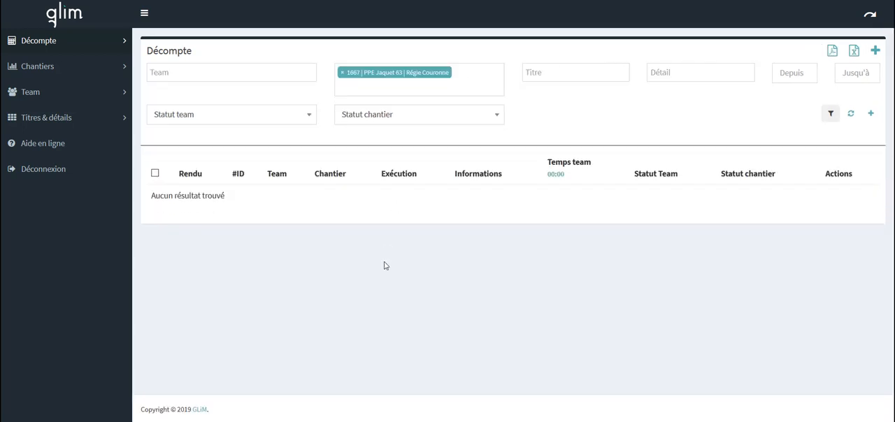
pyautogui.click(344, 86)
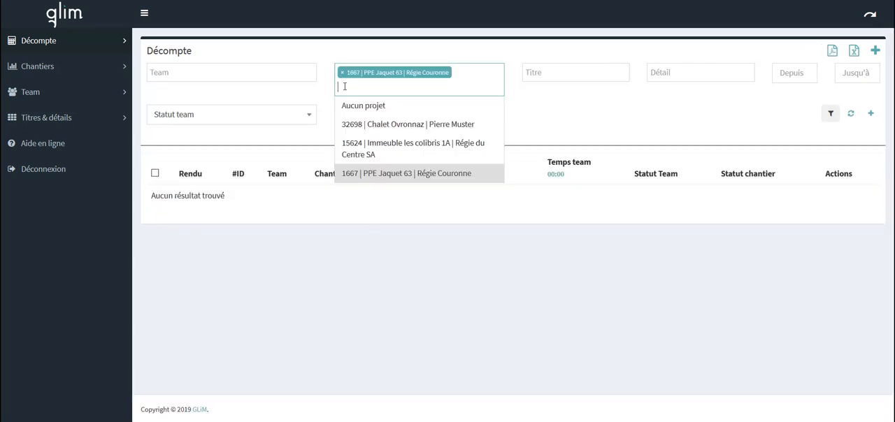
pyautogui.click(398, 148)
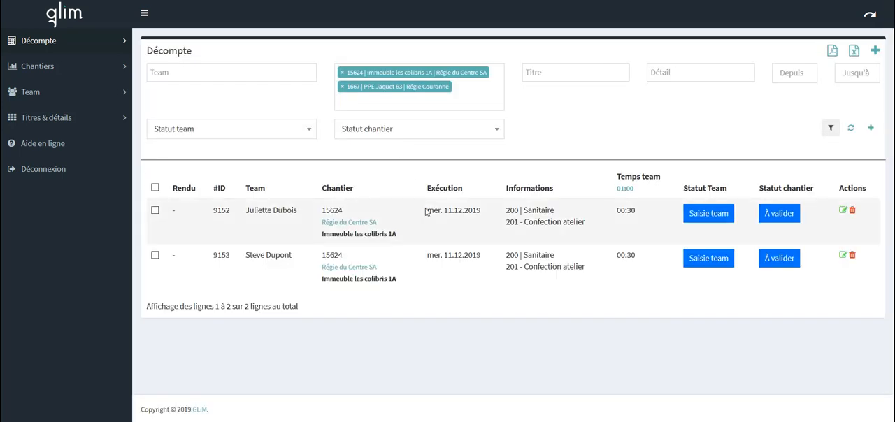
pyautogui.click(223, 72)
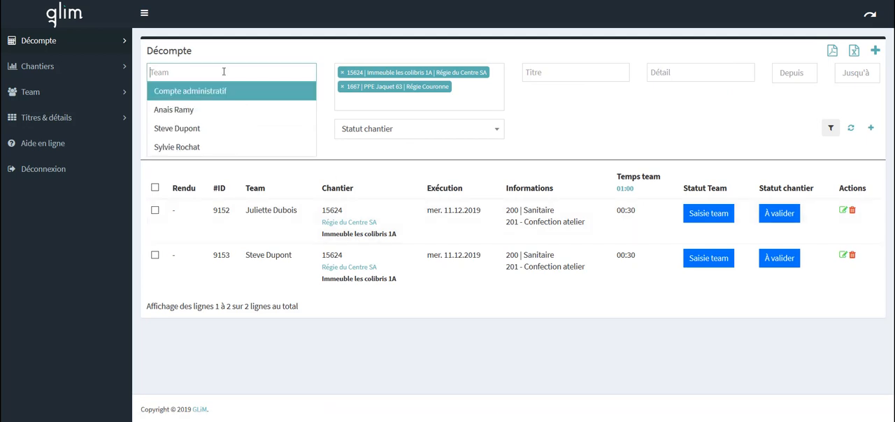
pyautogui.click(210, 128)
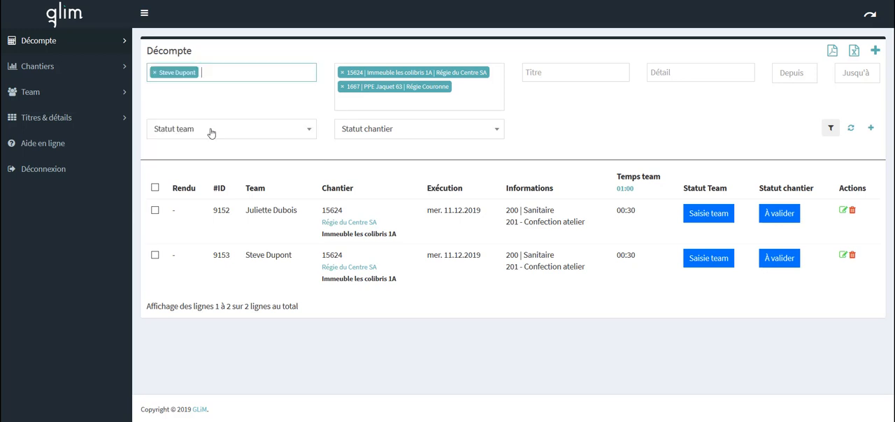